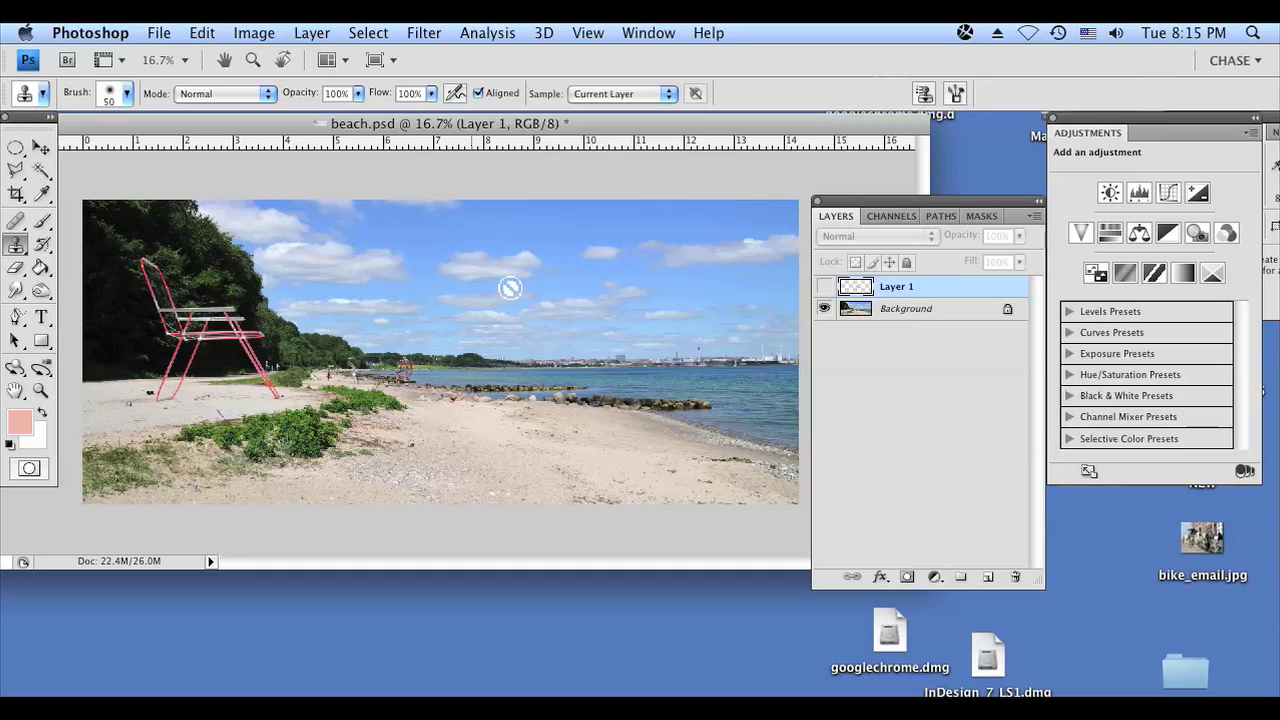
- With the Move tool active, make Layer 1's duplicate red chair visible after toggling it to compare
key(v)
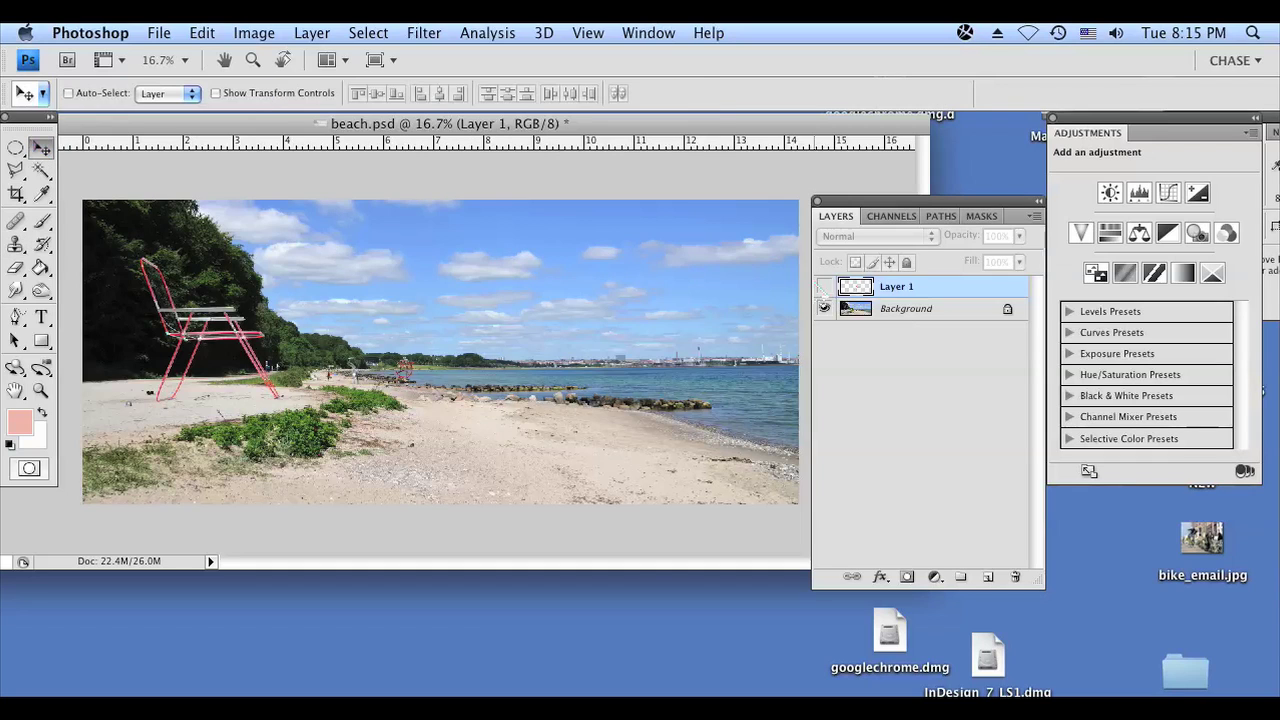
click(823, 287)
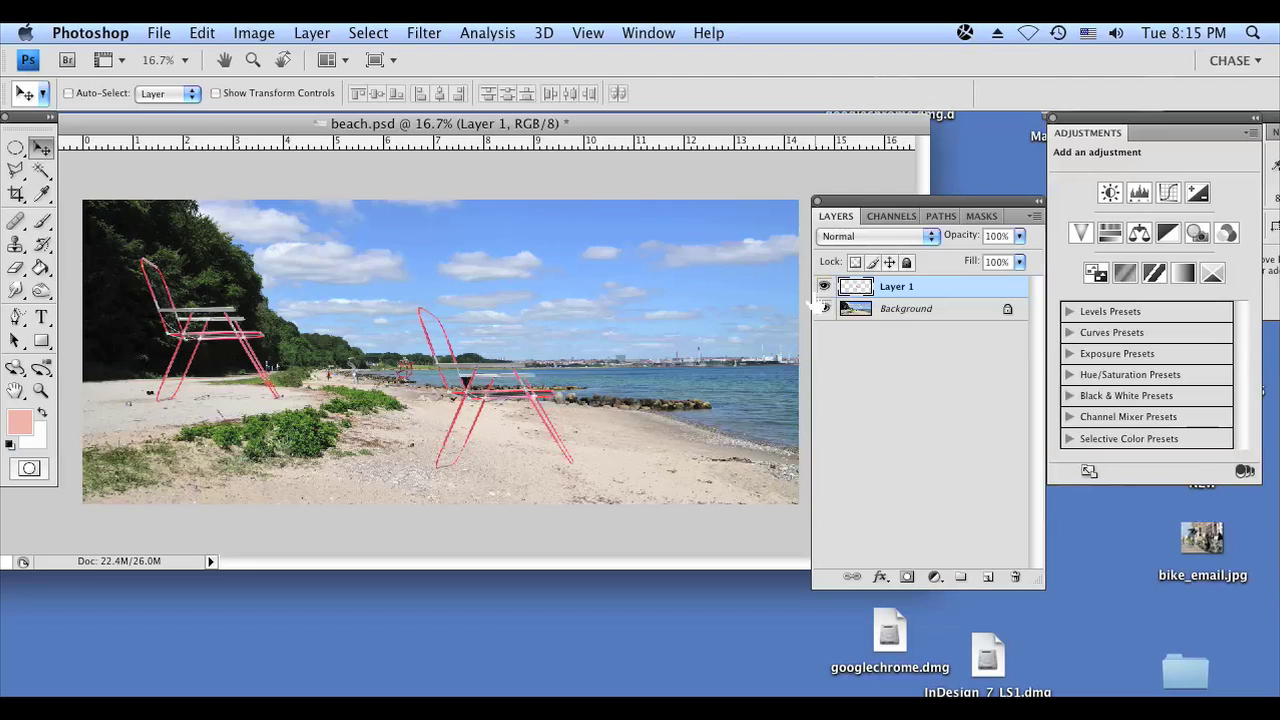
click(823, 287)
click(823, 287)
click(823, 287)
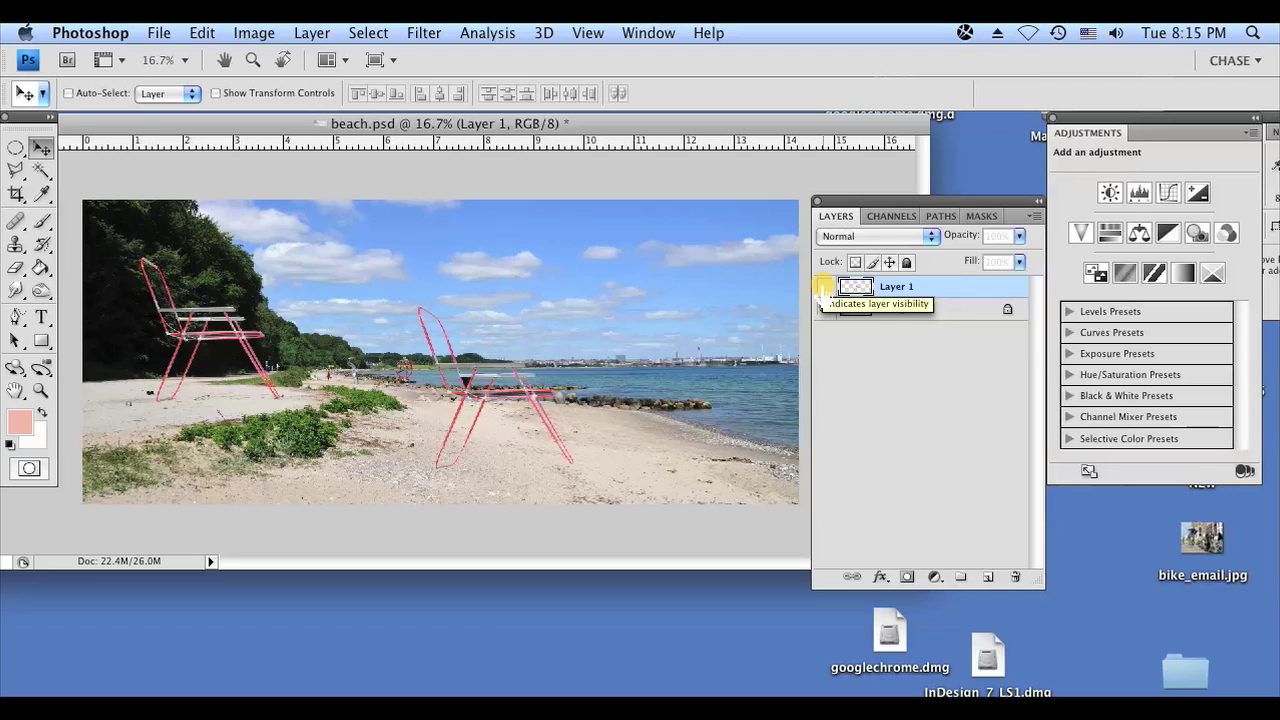
click(823, 287)
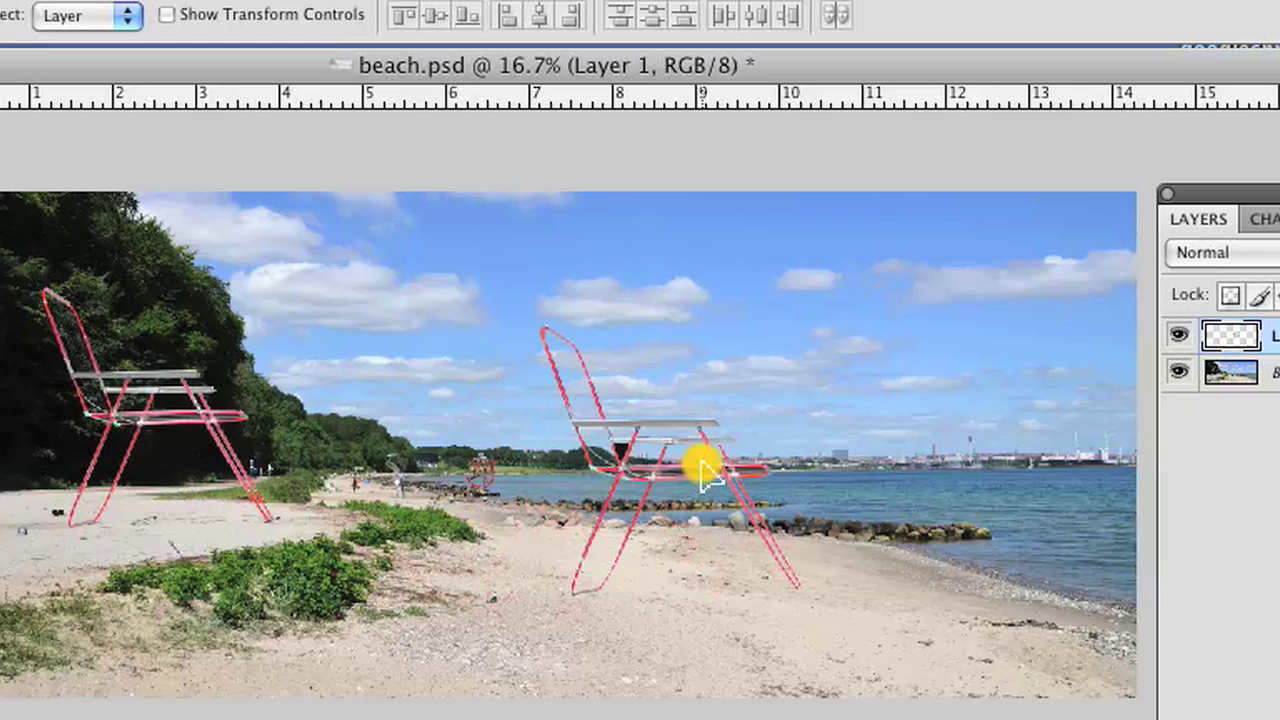
- Nudge the second red chair slightly lower on the sand
mouse_move(705, 475)
mouse_down()
mouse_move(651, 528)
mouse_move(693, 514)
mouse_up()
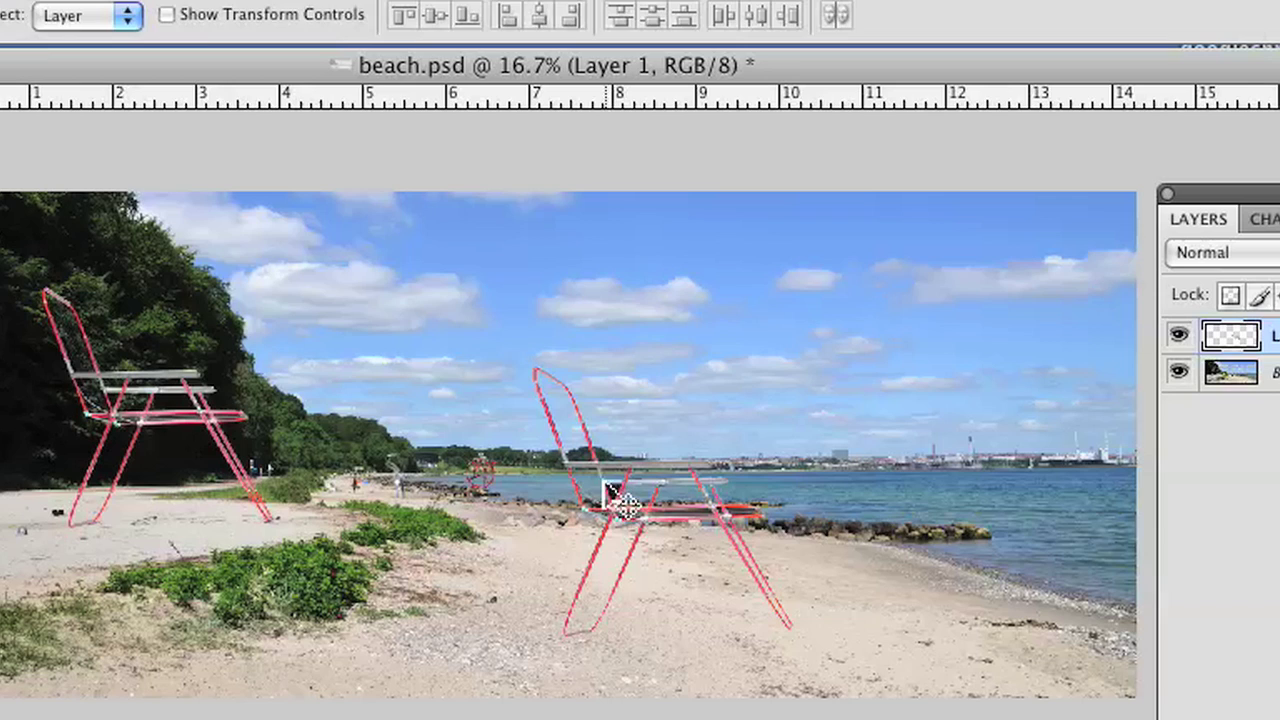
key(ctrl+t)
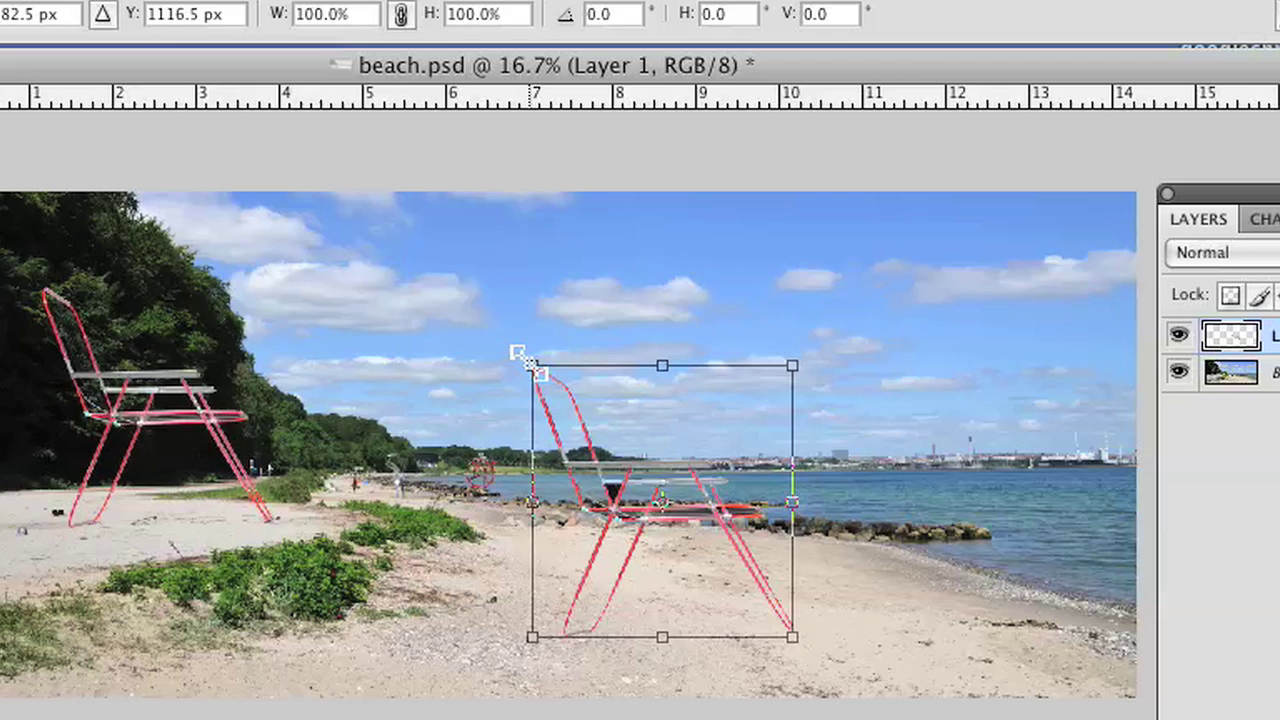
key(Return)
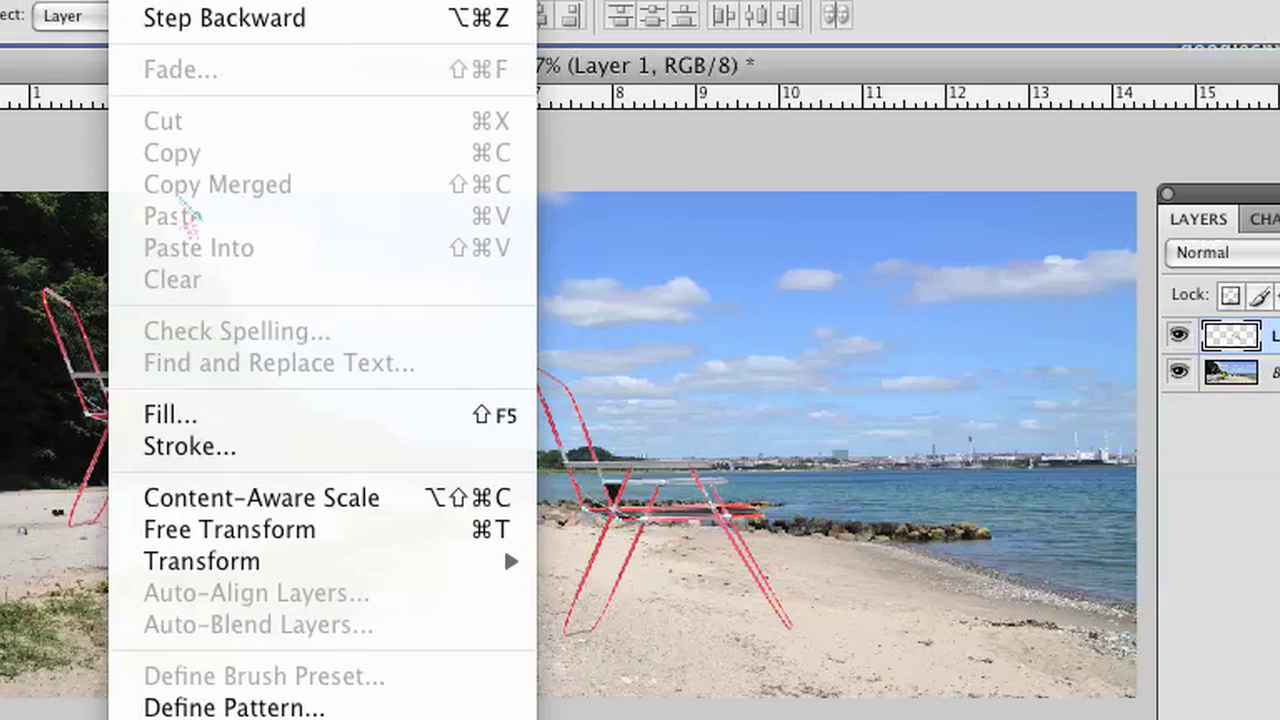
- Scale the second chair up to about 154% and drag it left beside the original chair
click(318, 529)
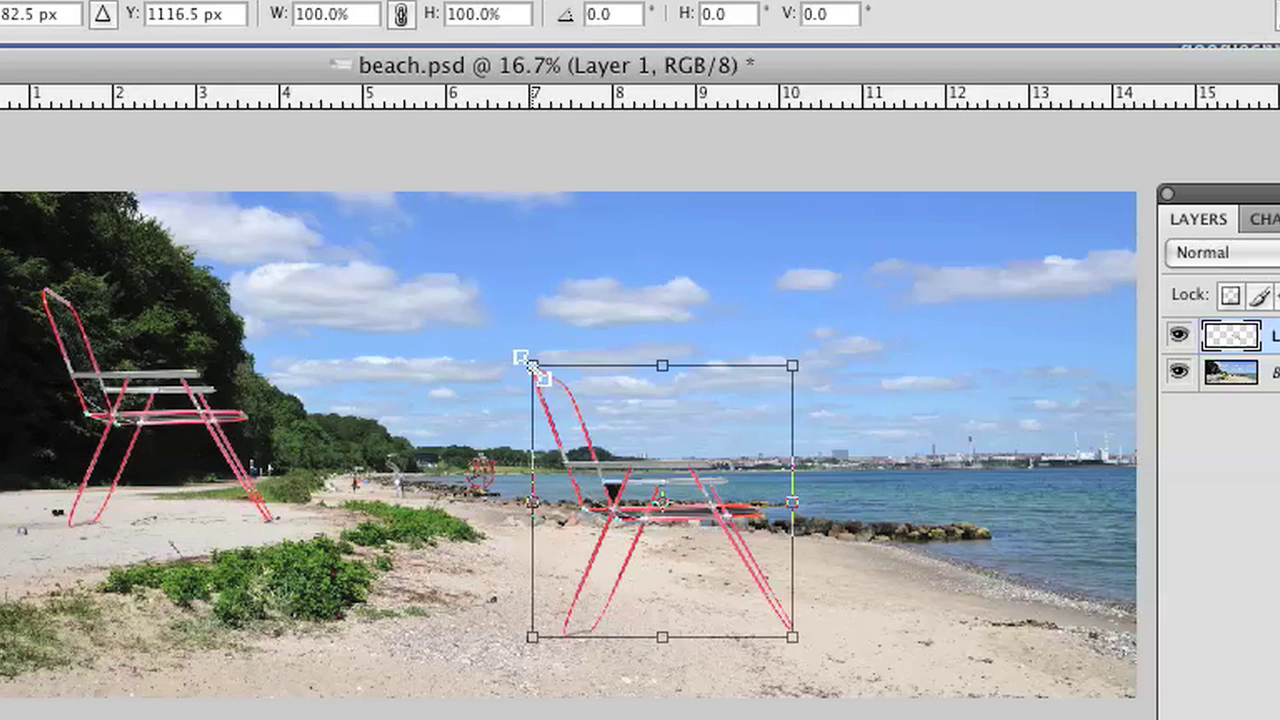
click(533, 368)
drag(533, 368, 390, 222)
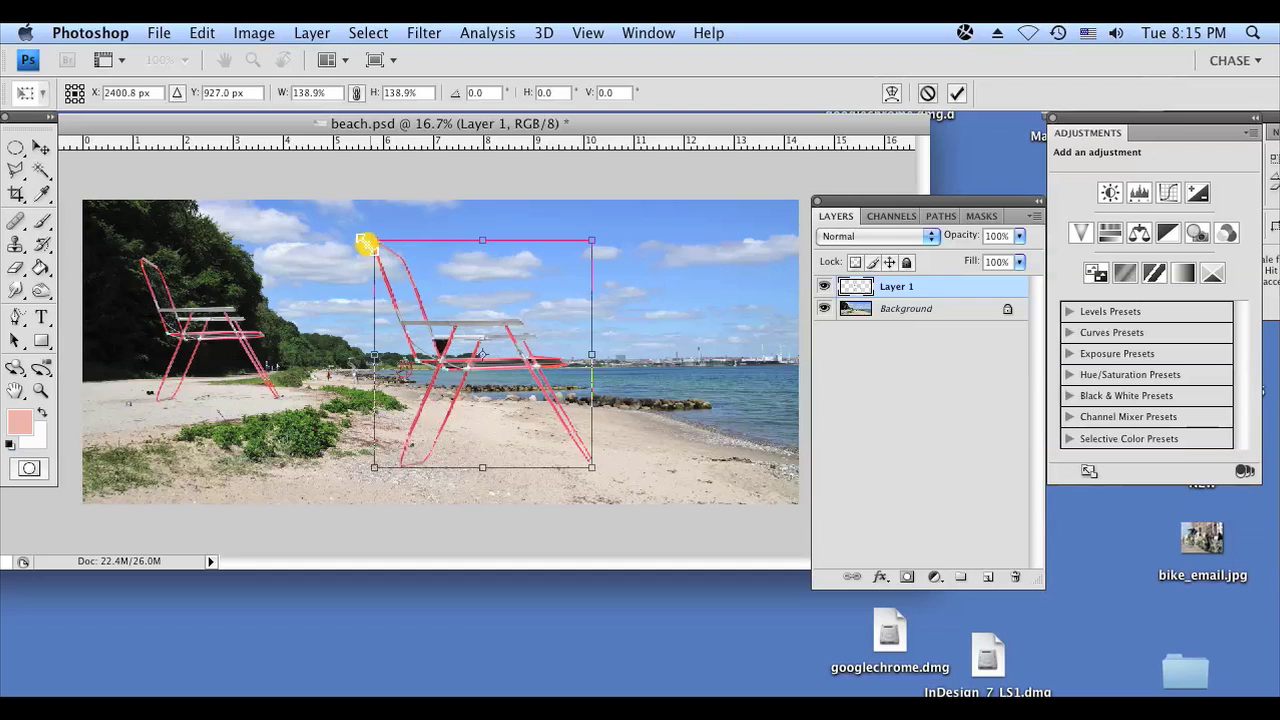
drag(366, 244, 345, 221)
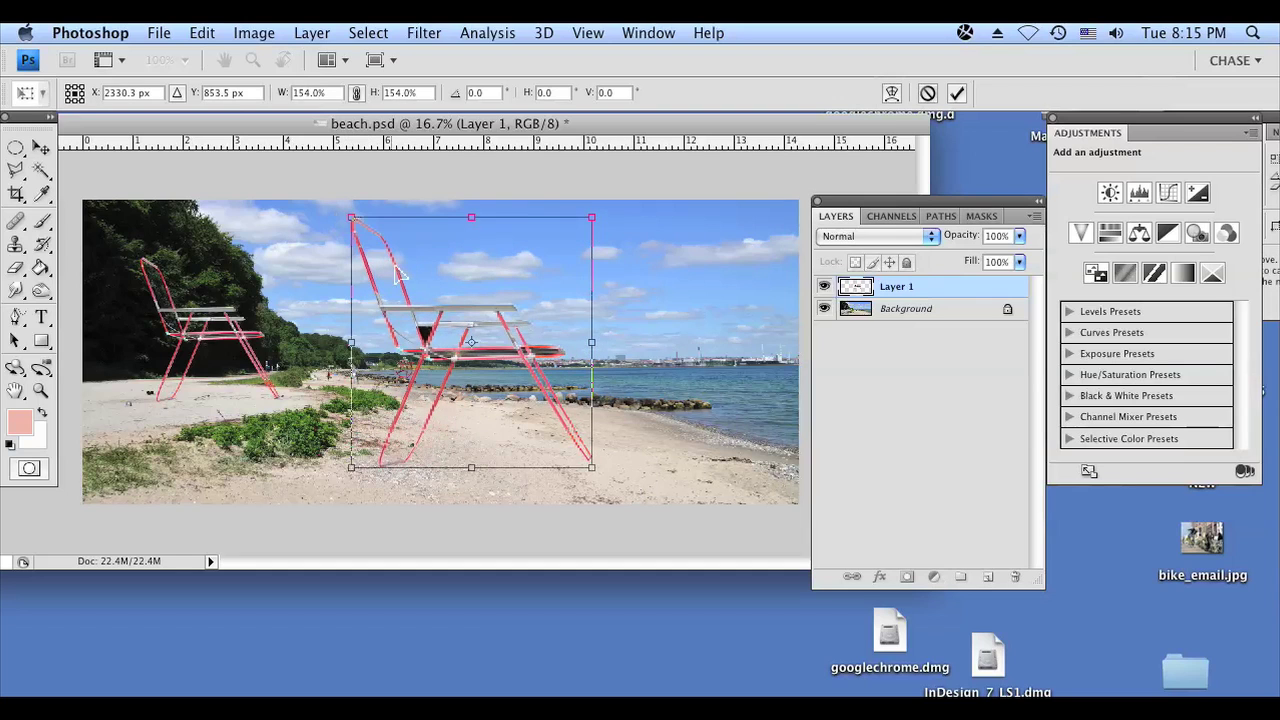
key(Return)
mouse_move(422, 336)
mouse_down()
mouse_move(110, 336)
mouse_move(146, 343)
mouse_up()
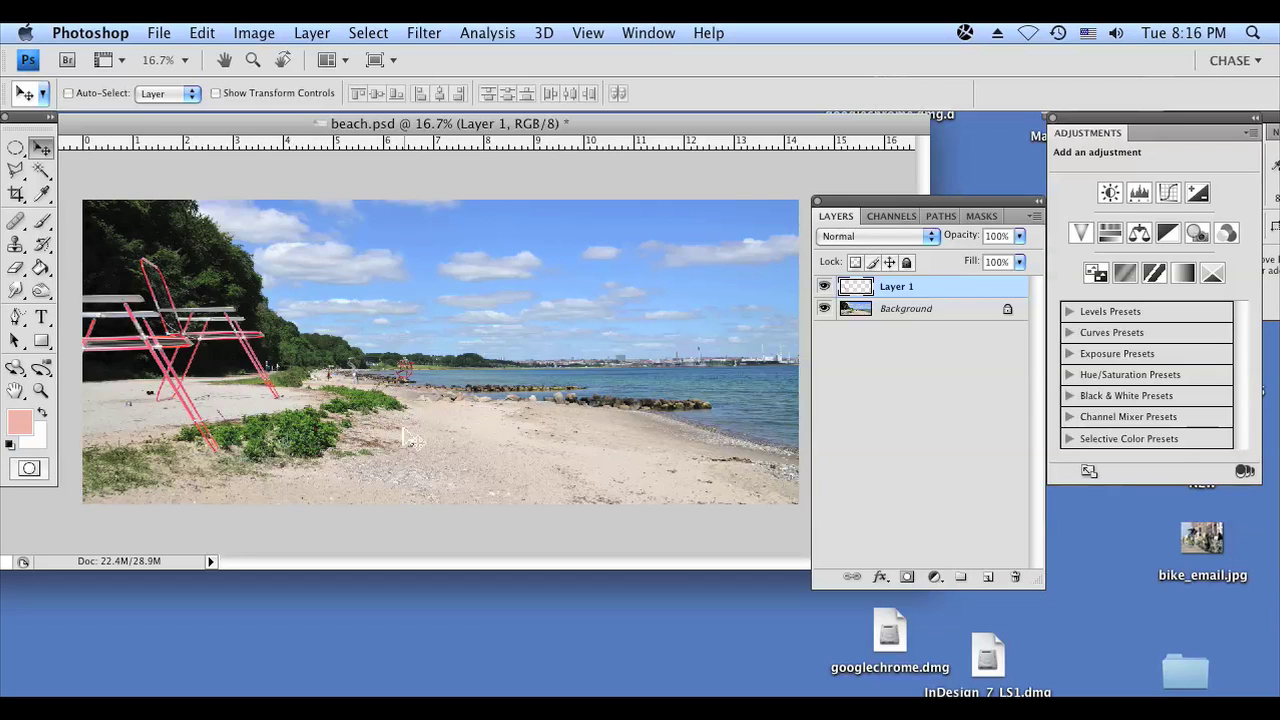
- Zoom in on the chair legs and plants, then stamp all visible layers into Layer 2
key(z)
drag(327, 493, 128, 408)
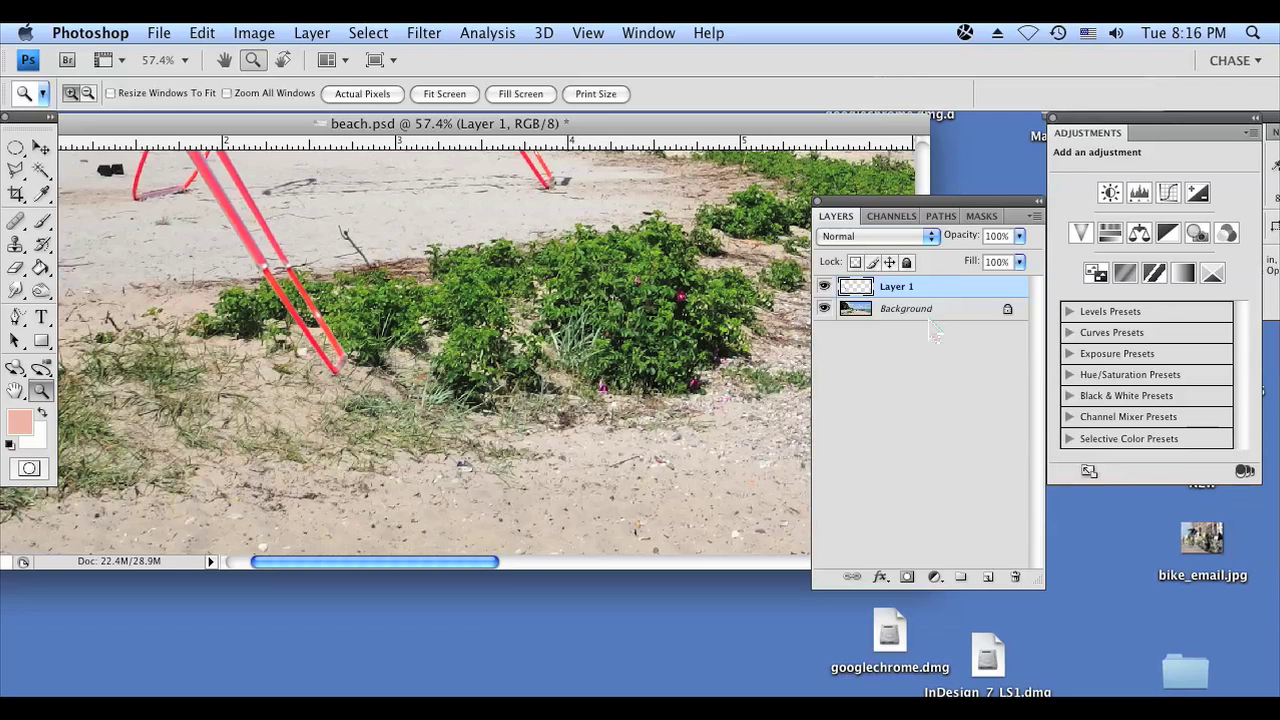
key(super+alt+shift+e)
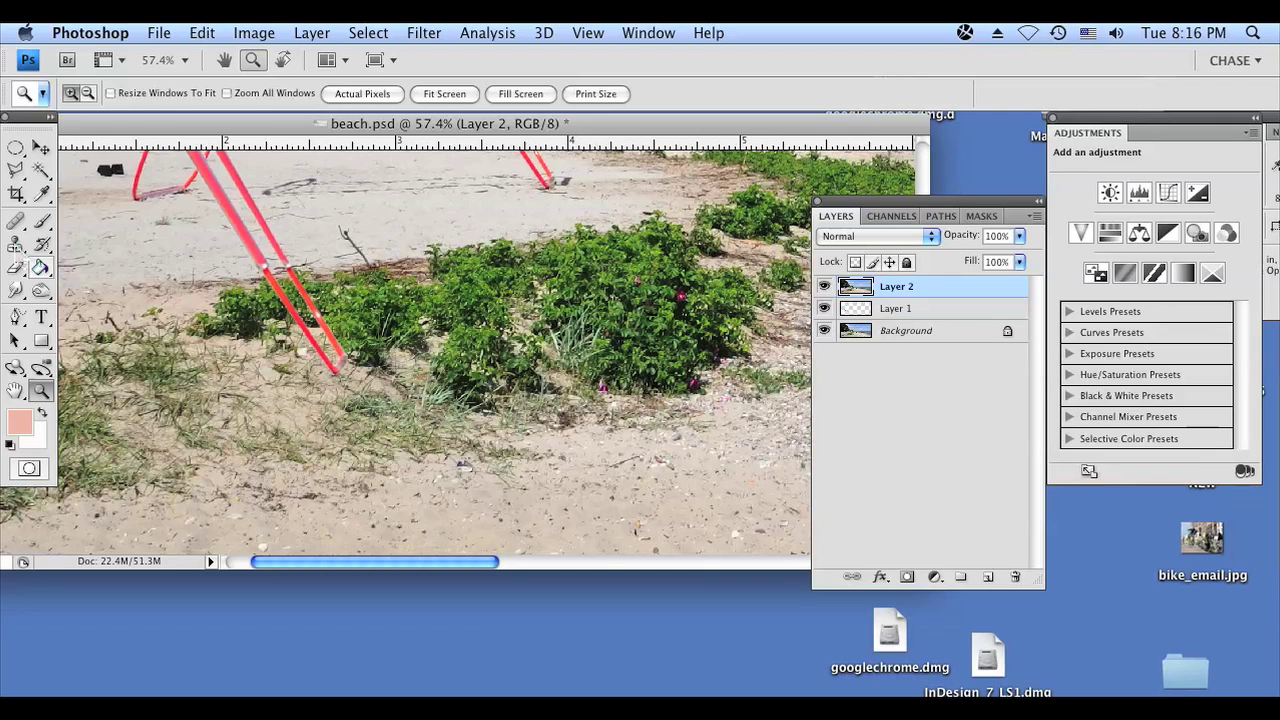
- With the Clone Stamp at brush size 25, clone the bush over the chair leg's lower tip
click(15, 243)
click(15, 245)
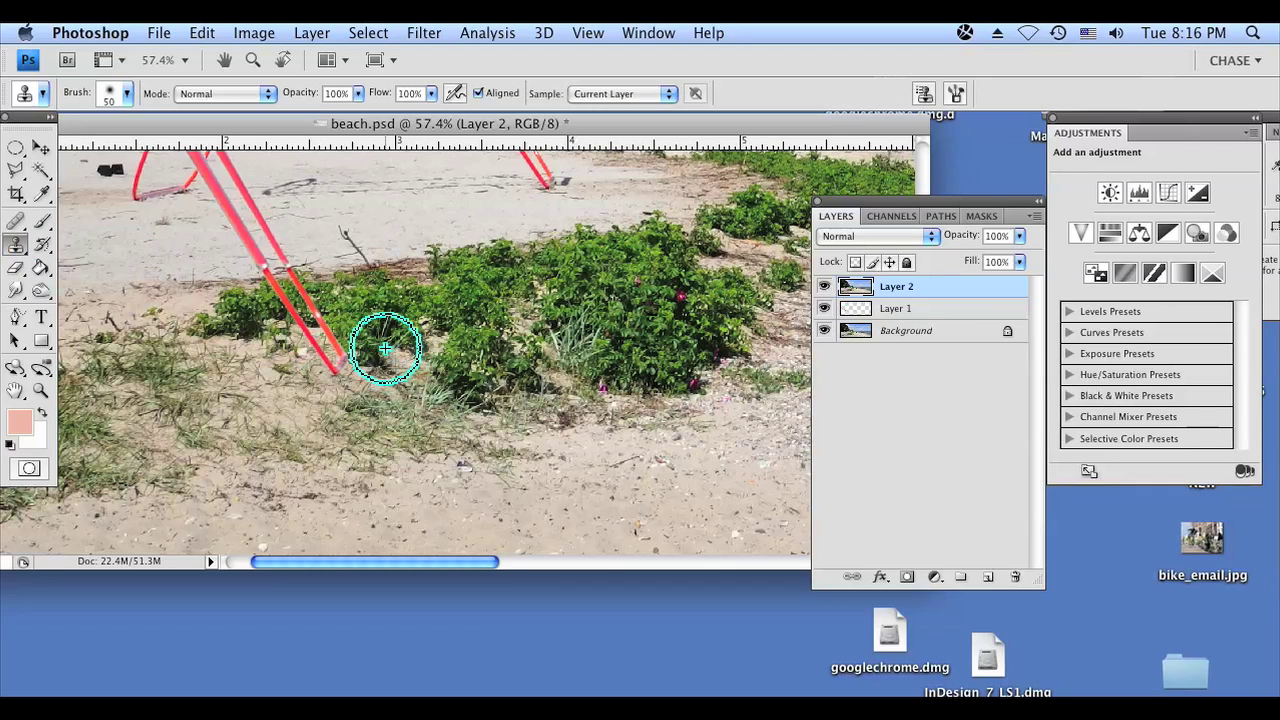
key(bracketleft)
key(bracketleft)
key(bracketleft)
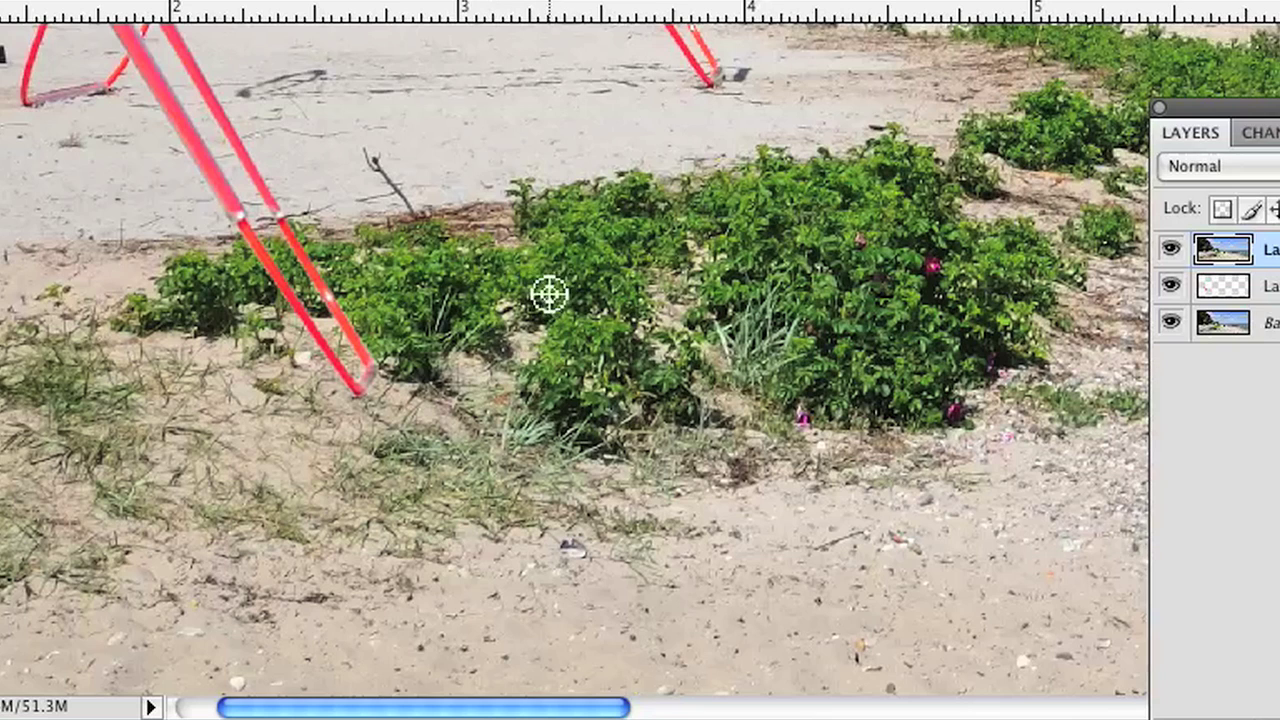
alt+click(596, 290)
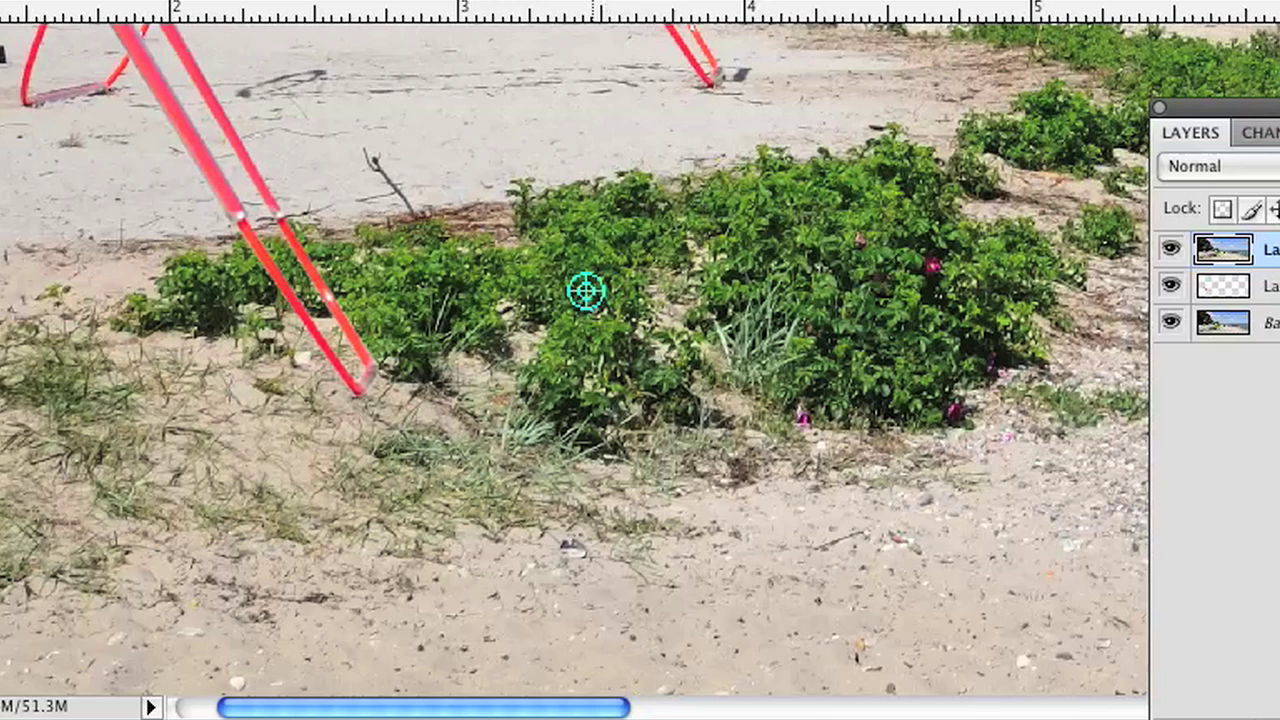
drag(343, 380, 380, 351)
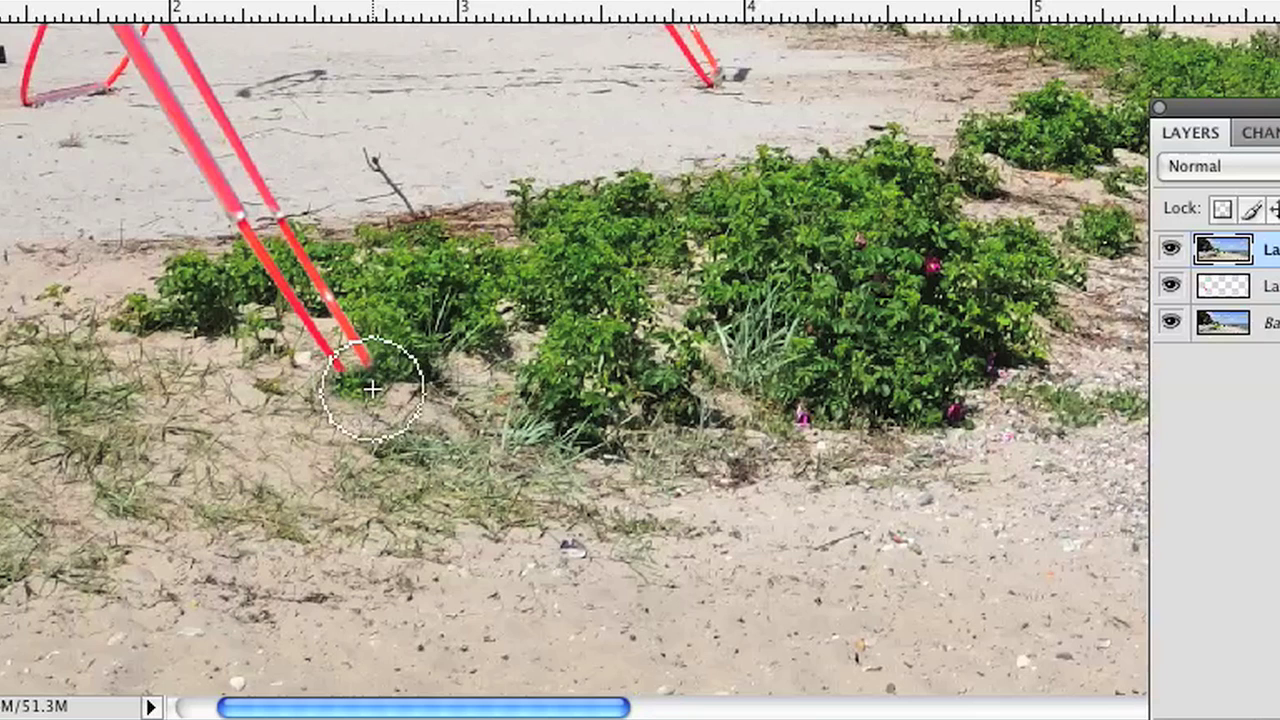
- With a larger brush, clone grass around the leg's base and sand over the grass below
key(bracketright)
key(bracketright)
key(bracketright)
click(375, 377)
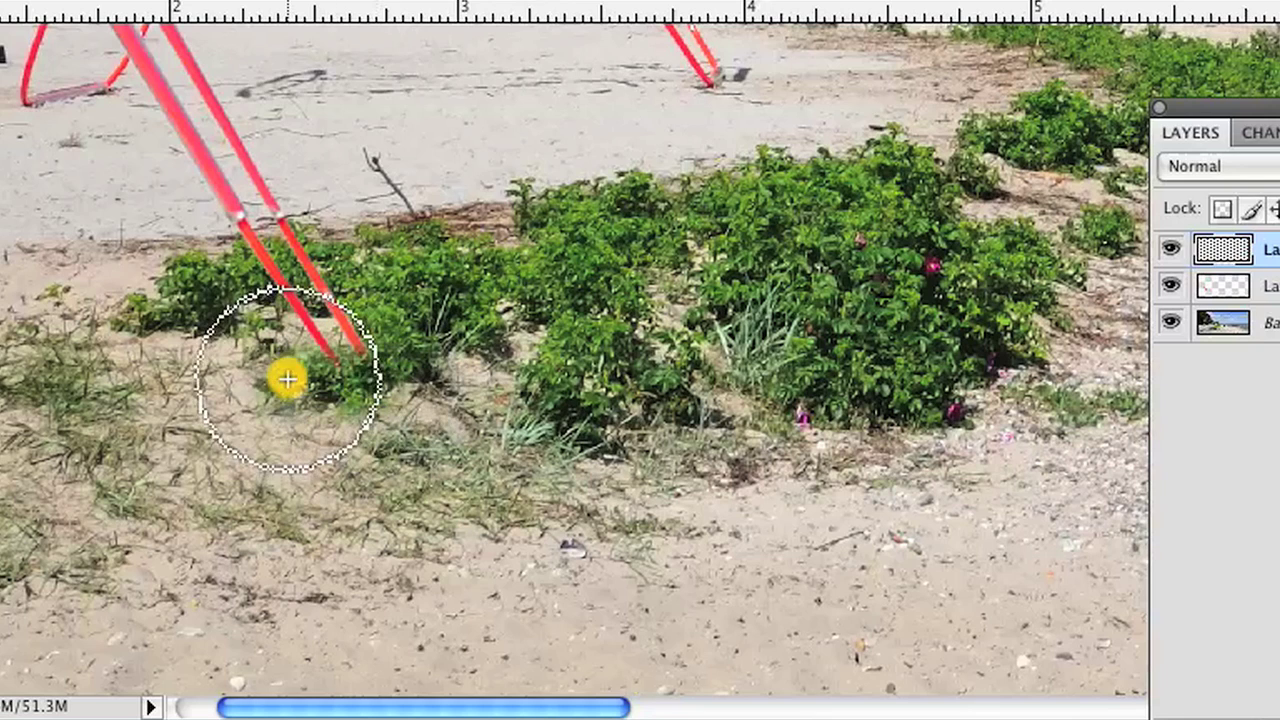
drag(375, 377, 280, 428)
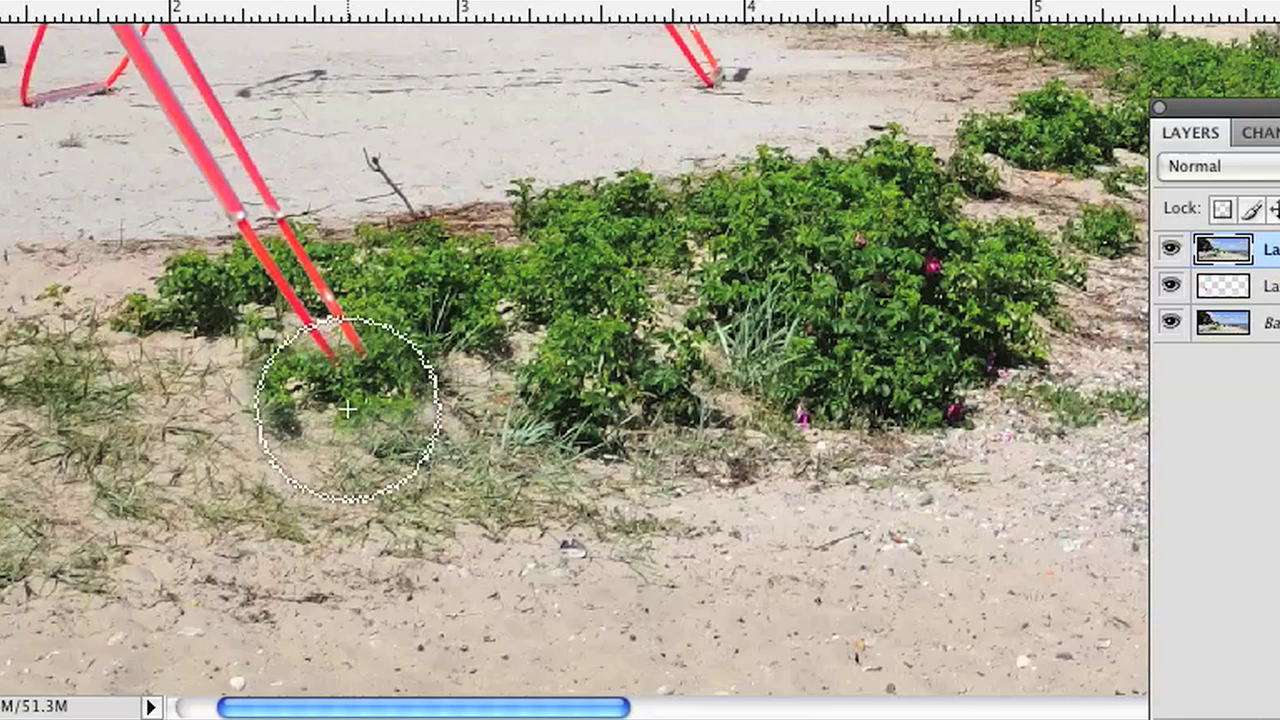
drag(429, 377, 757, 340)
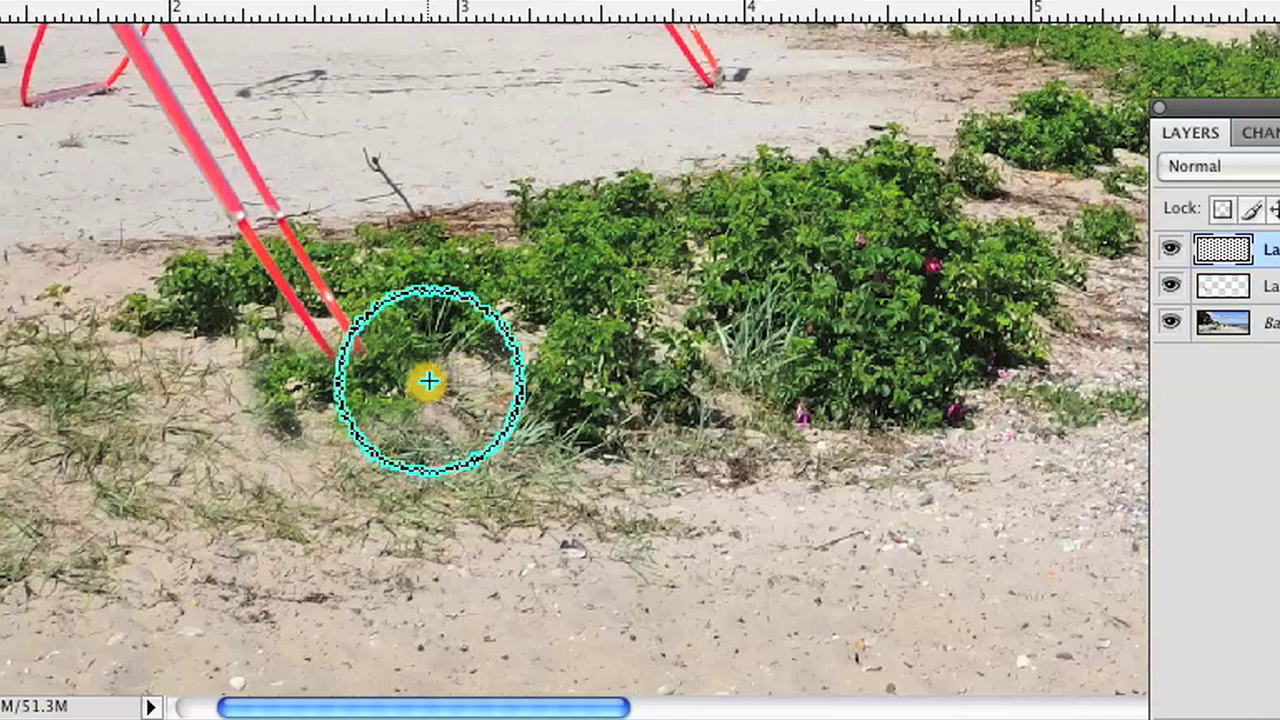
click(790, 571)
alt+click(790, 571)
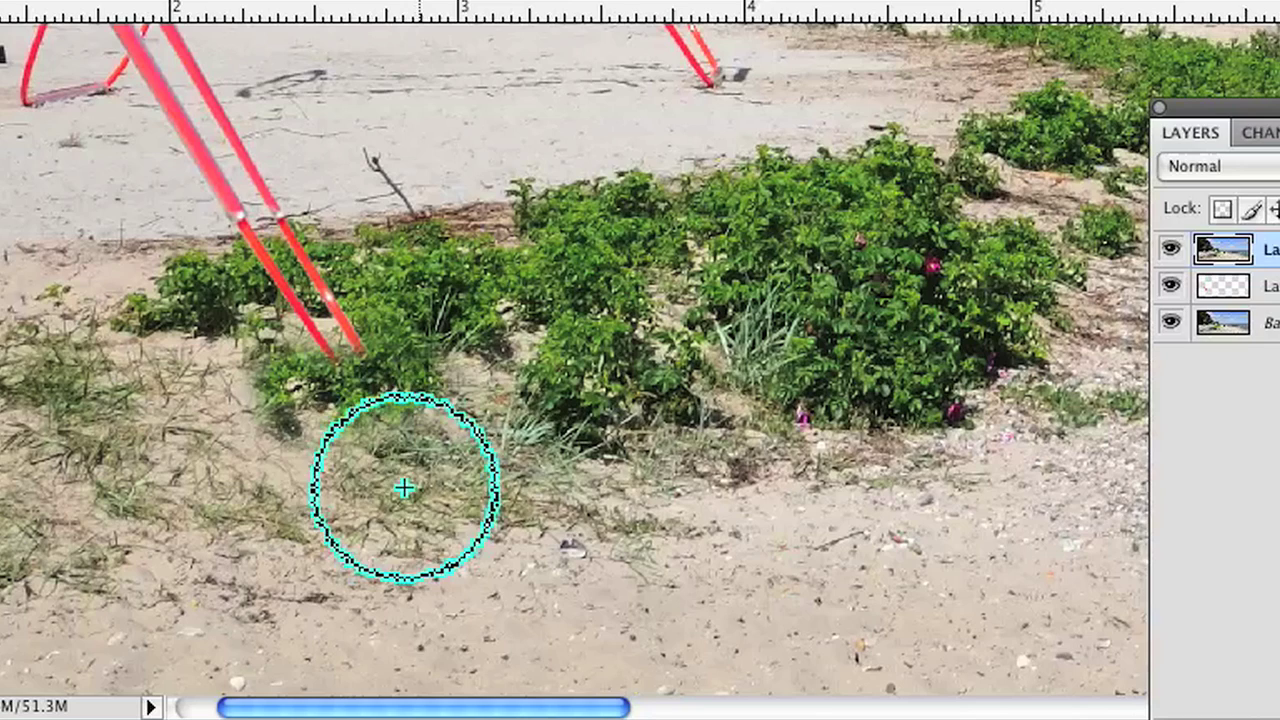
mouse_move(400, 470)
mouse_down()
mouse_move(354, 480)
mouse_move(460, 390)
mouse_up()
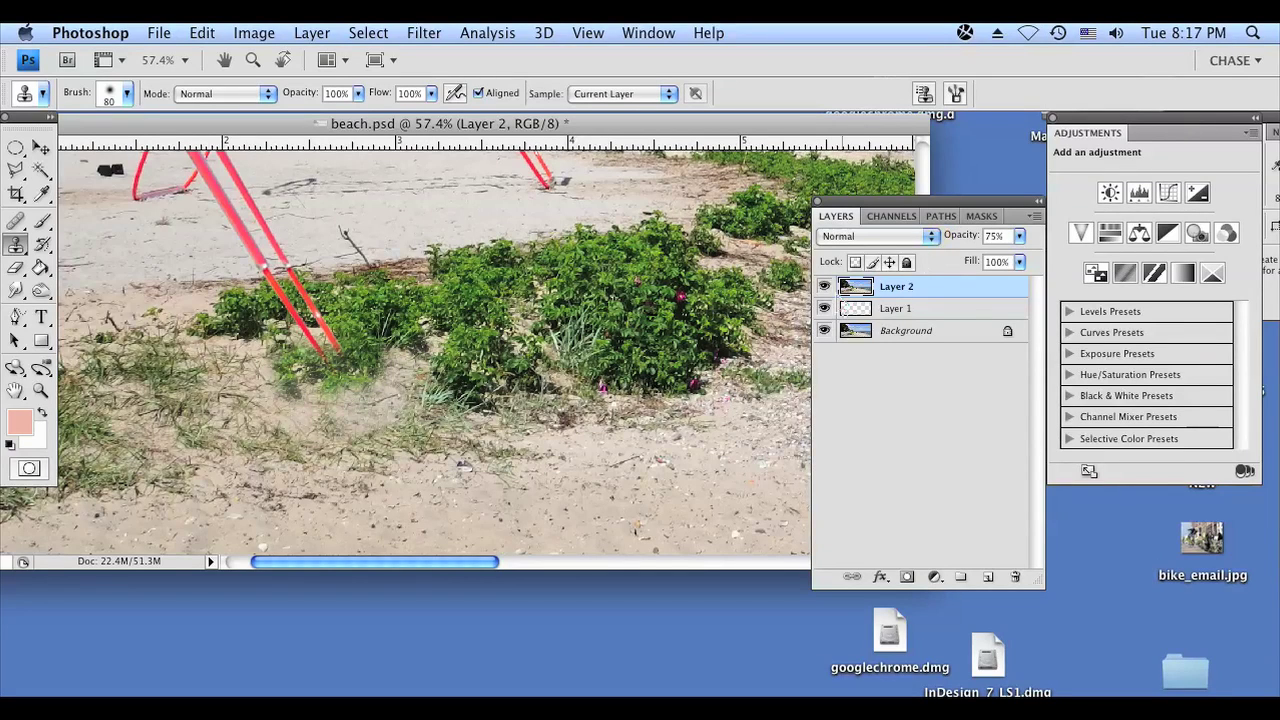
- Hide and reshow Layer 2 and Layer 1 to compare the cloning before and after
click(824, 286)
click(823, 308)
click(823, 308)
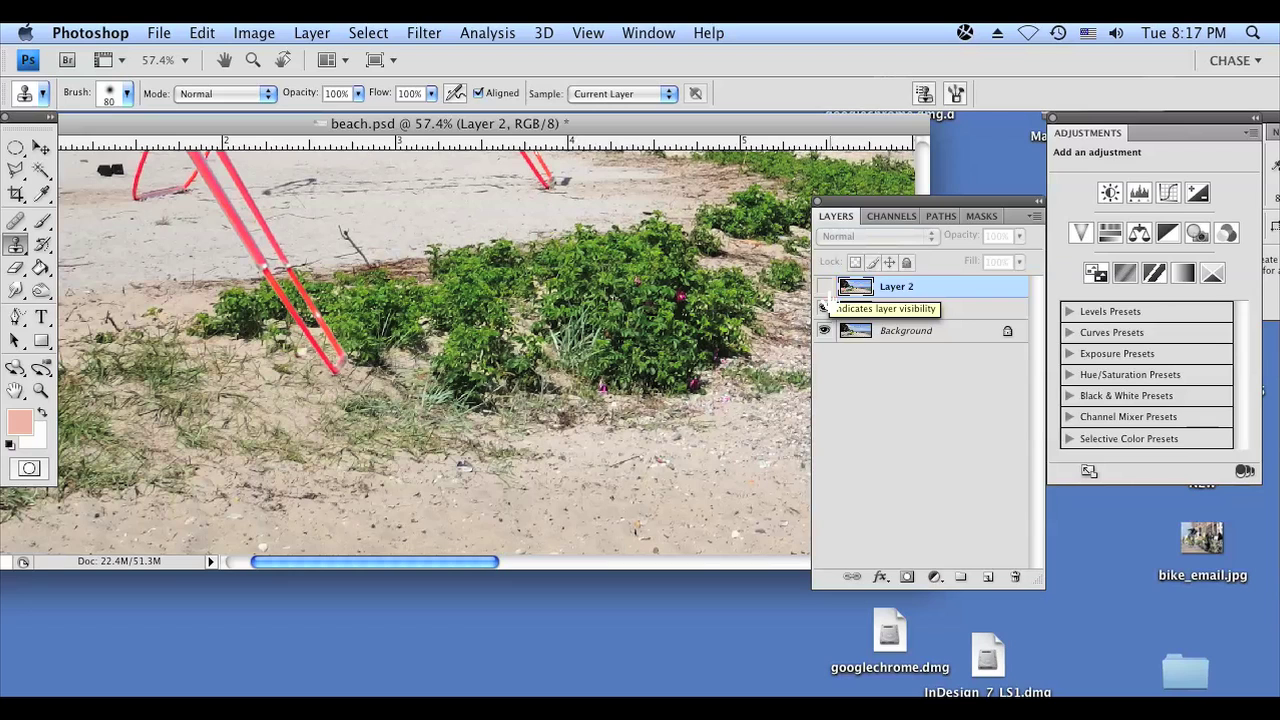
click(824, 287)
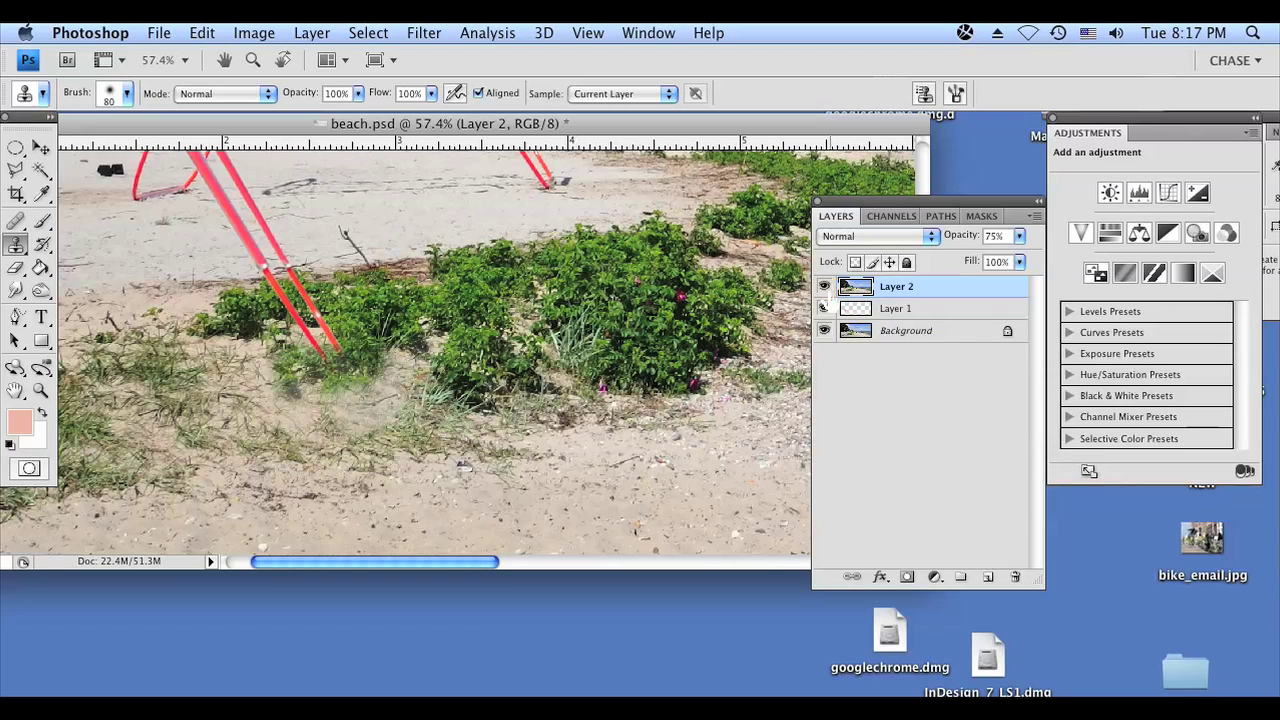
- Zoom out to the whole image and group Layer 1 and Layer 2 into Group 1
key(super+minus)
key(super+minus)
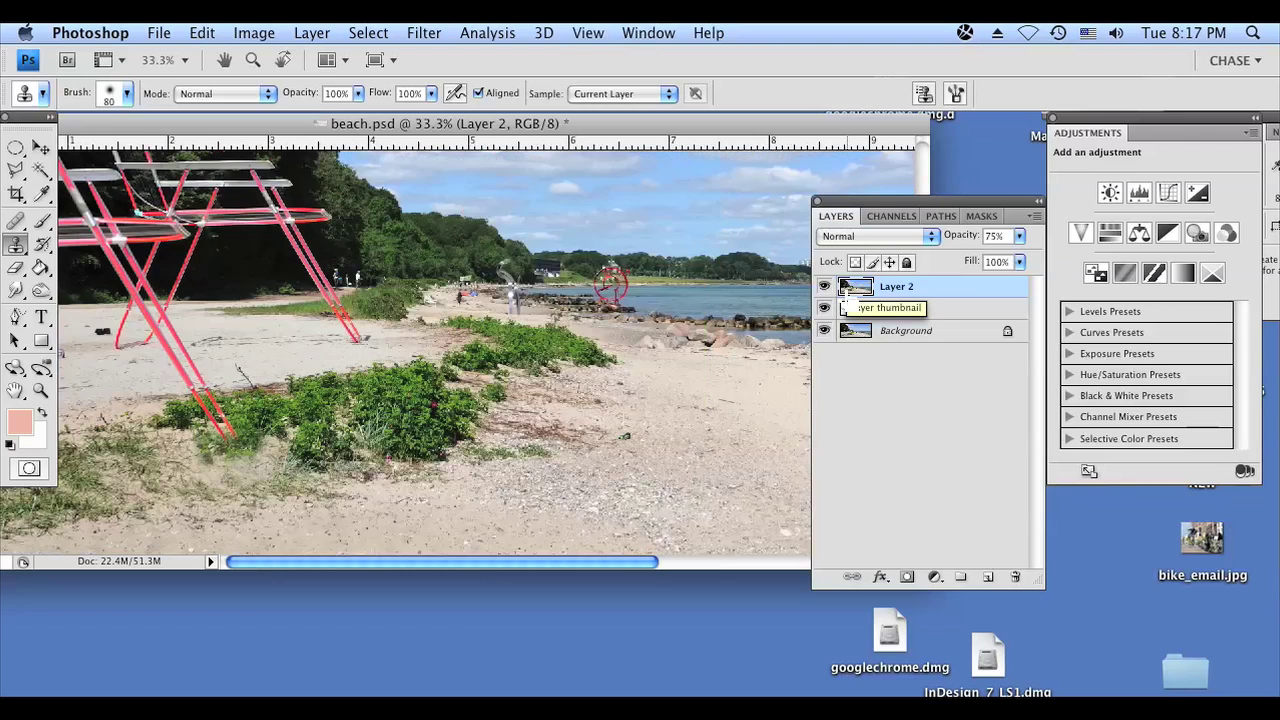
key(super+minus)
scroll(771, 331, up, 2)
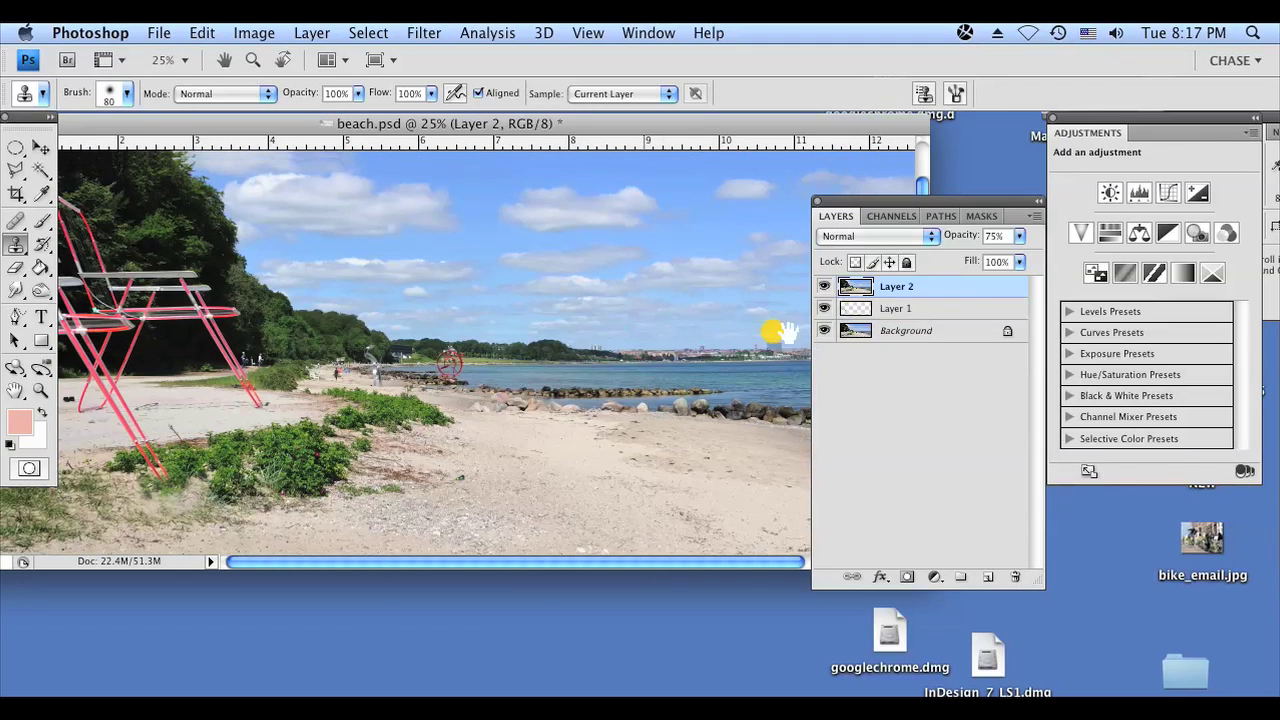
key(super+minus)
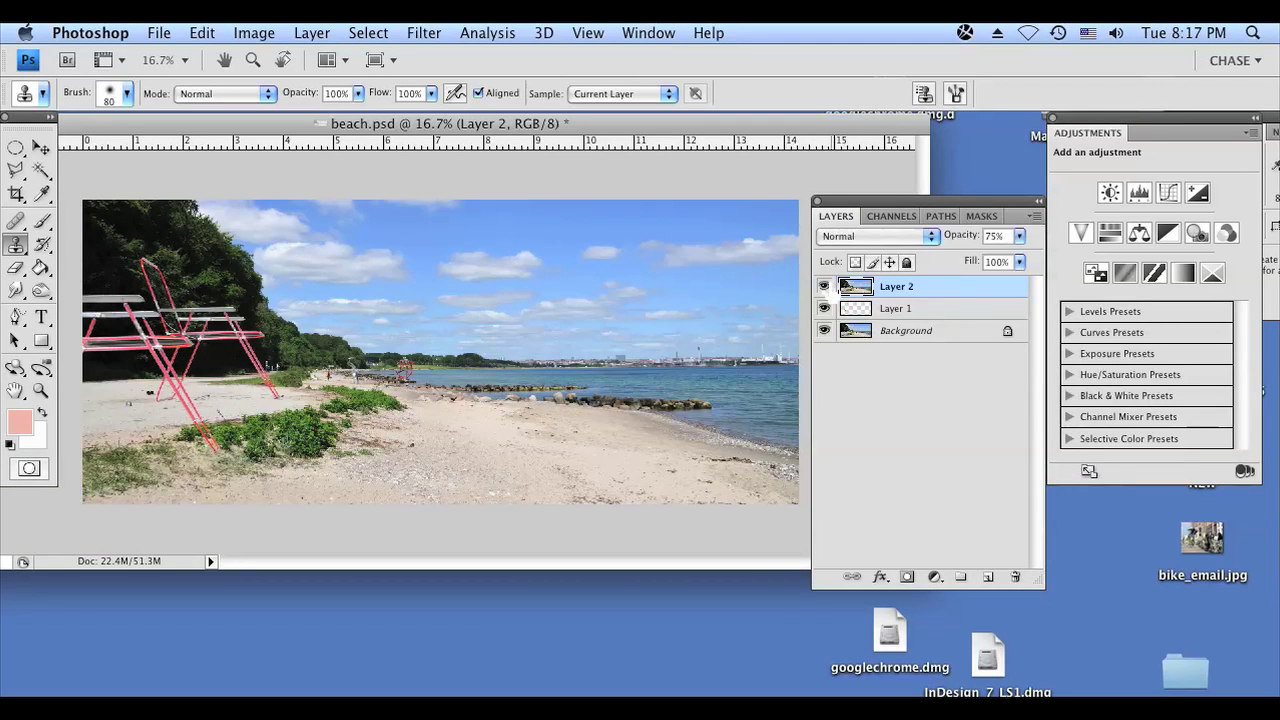
shift+click(889, 310)
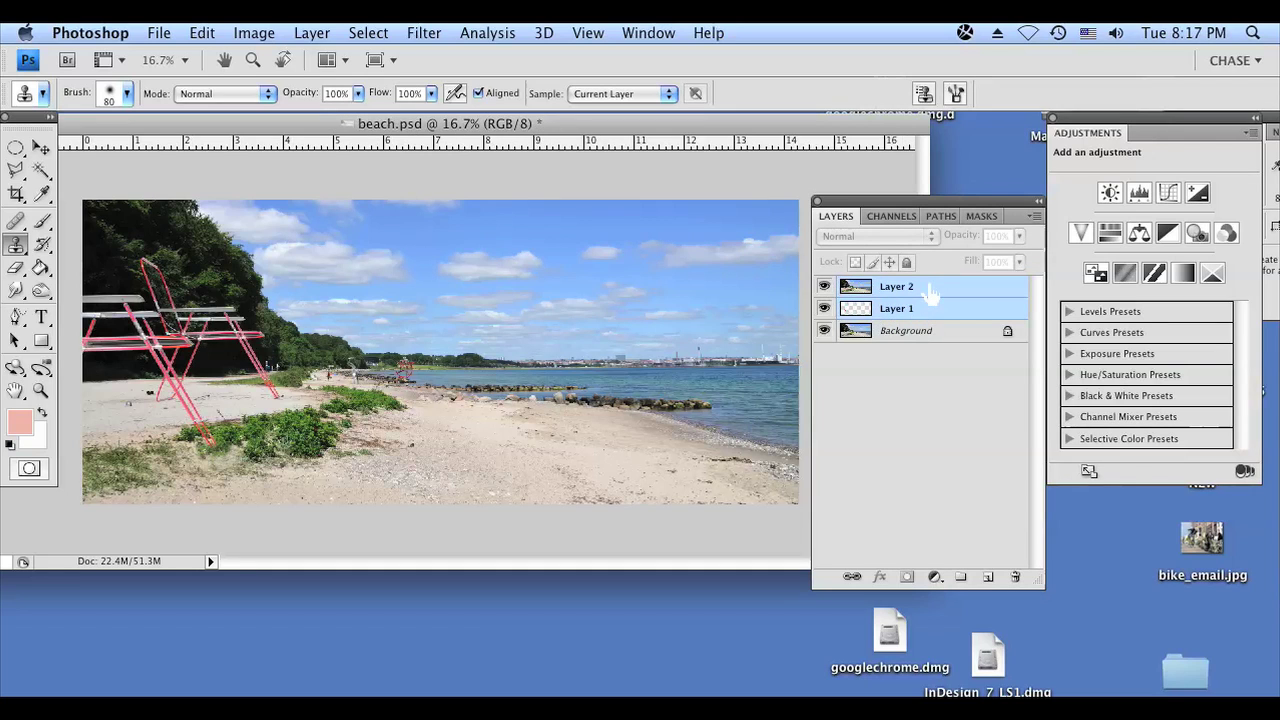
key(ctrl+g)
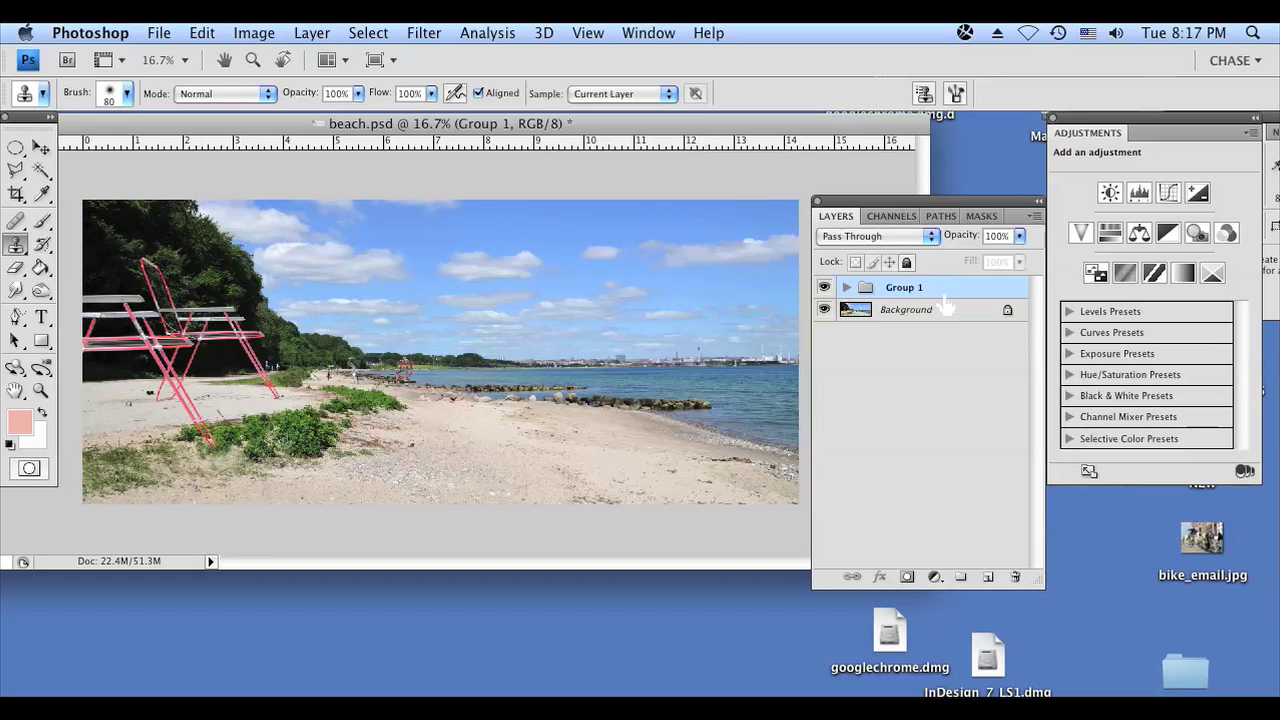
- Hide and reshow Group 1 twice to compare the beach with and without the chairs
click(824, 288)
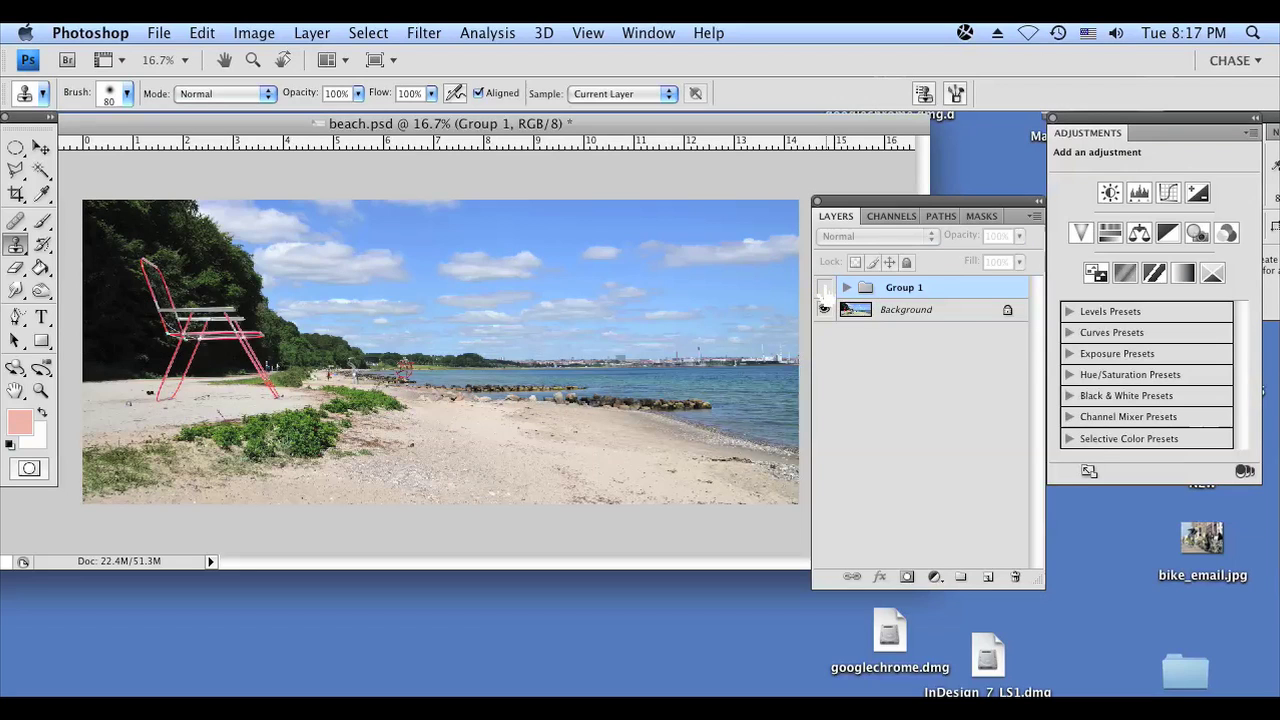
click(824, 288)
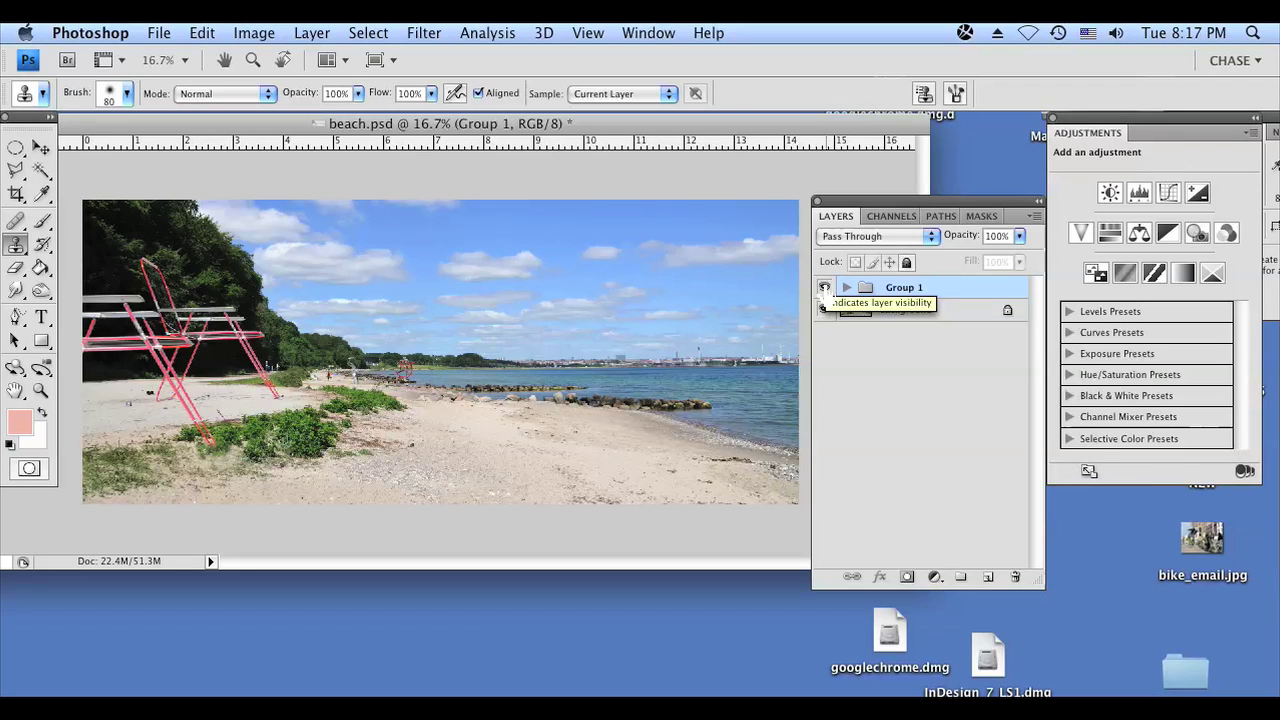
click(824, 288)
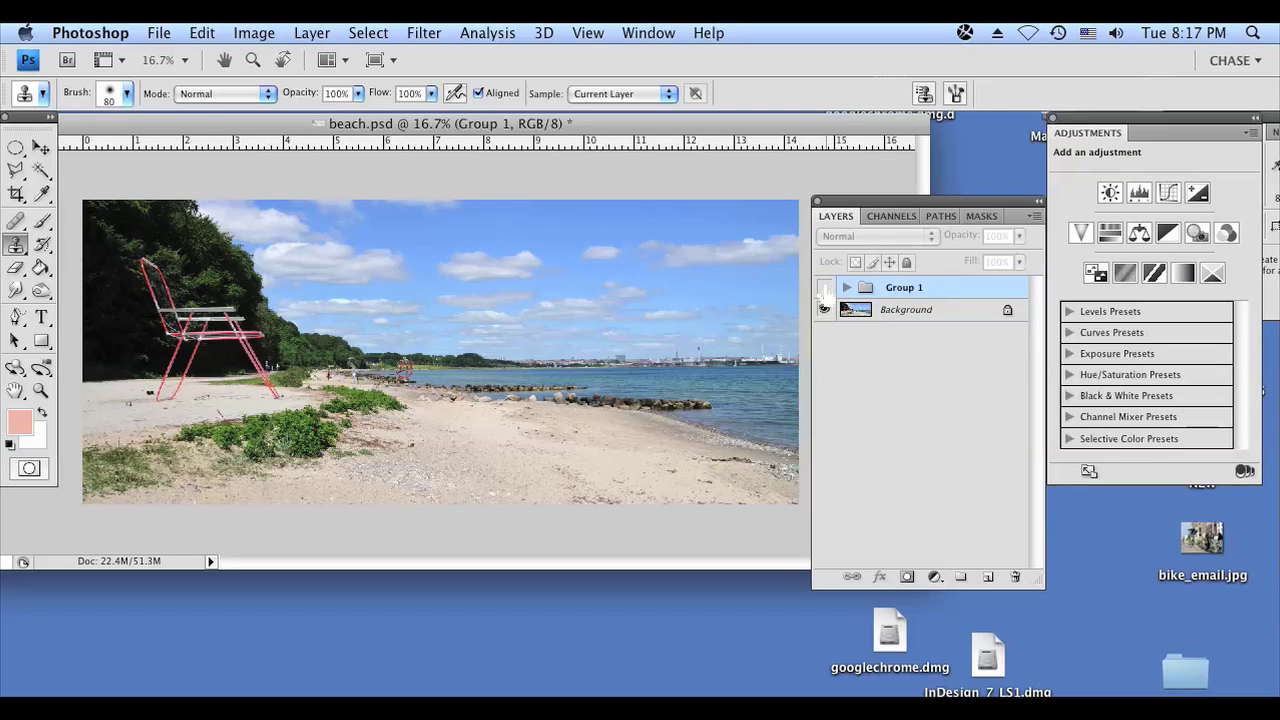
click(824, 288)
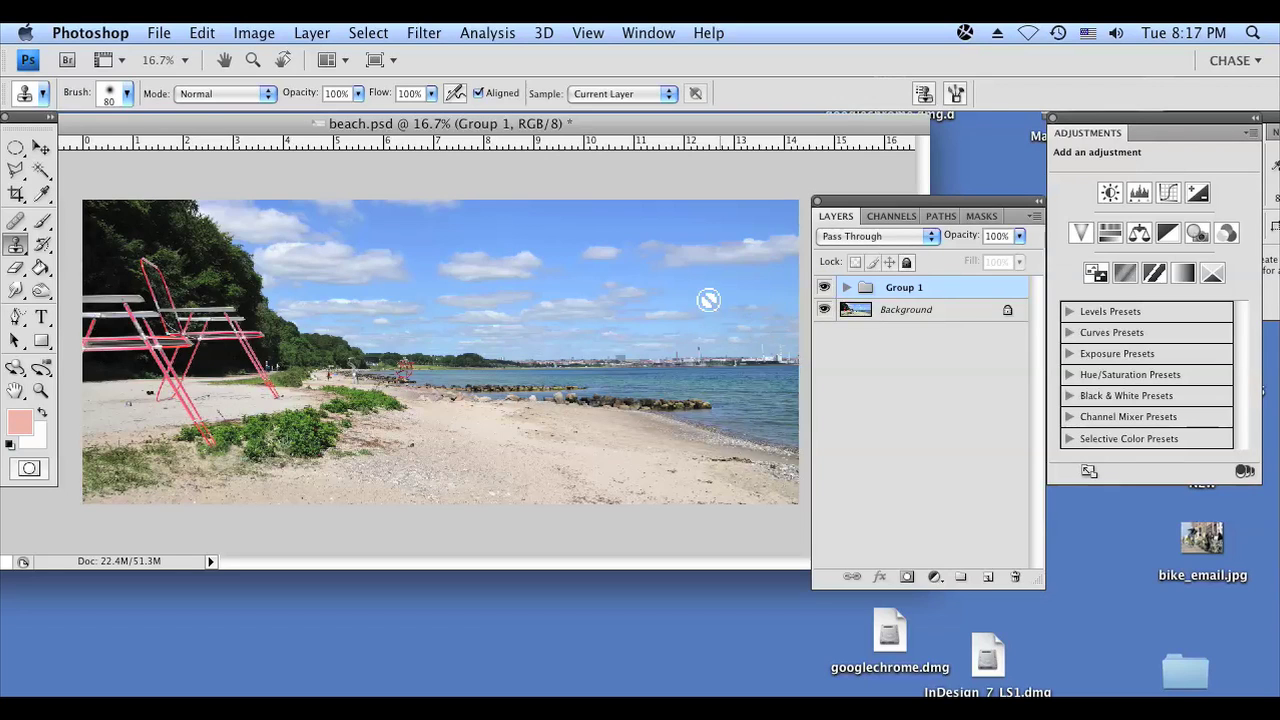